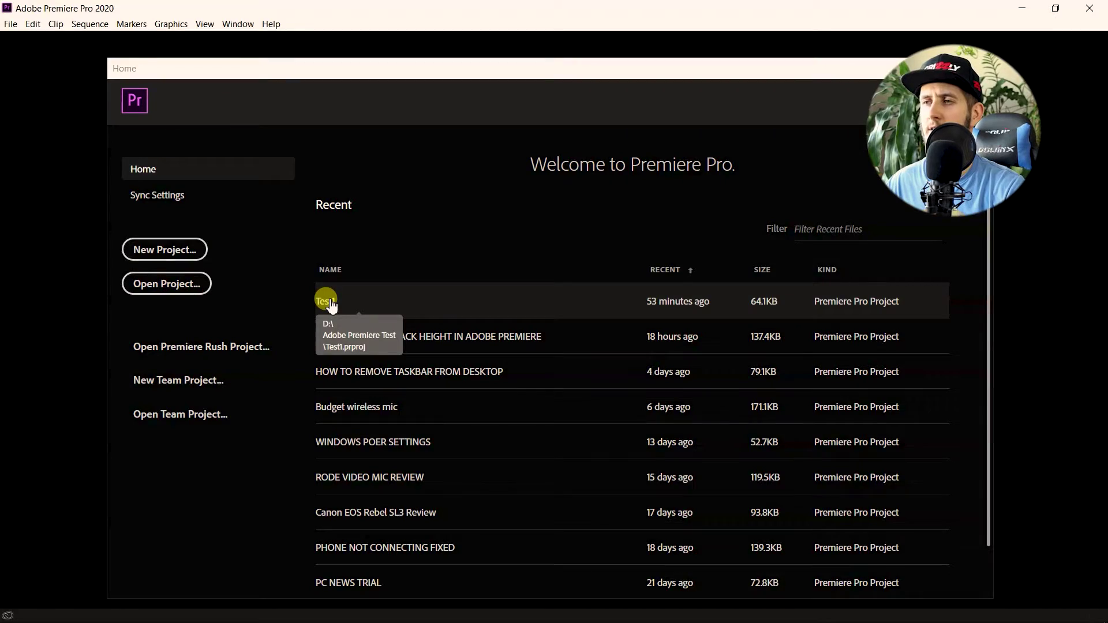
# - Open the recent Test1 project, then minimize Premiere to reach the media folder
pyautogui.click(327, 301)
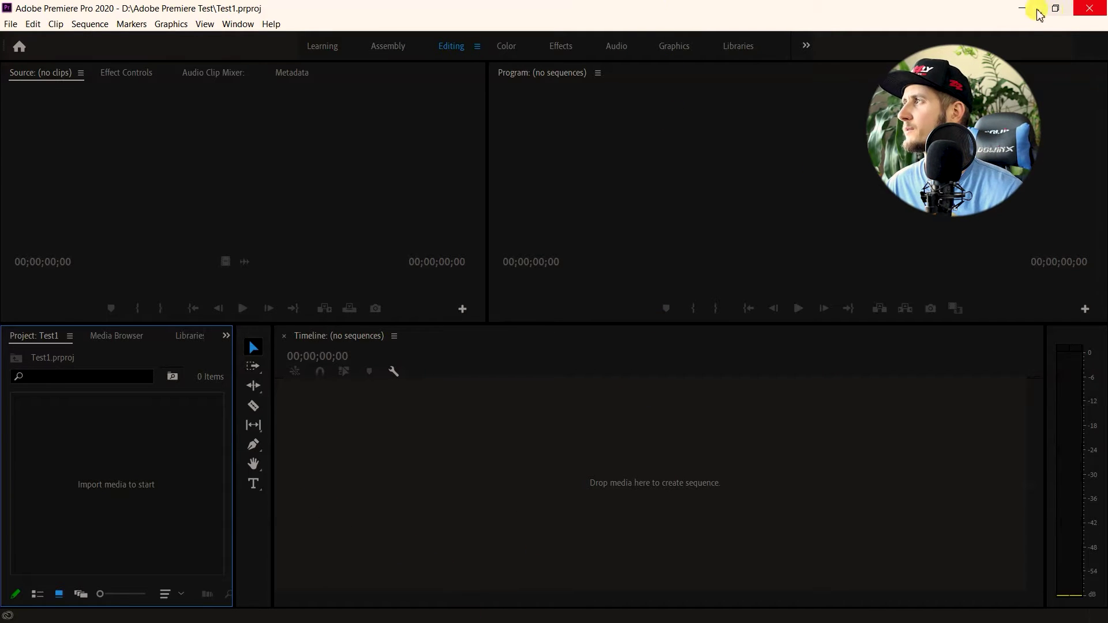
pyautogui.click(1023, 8)
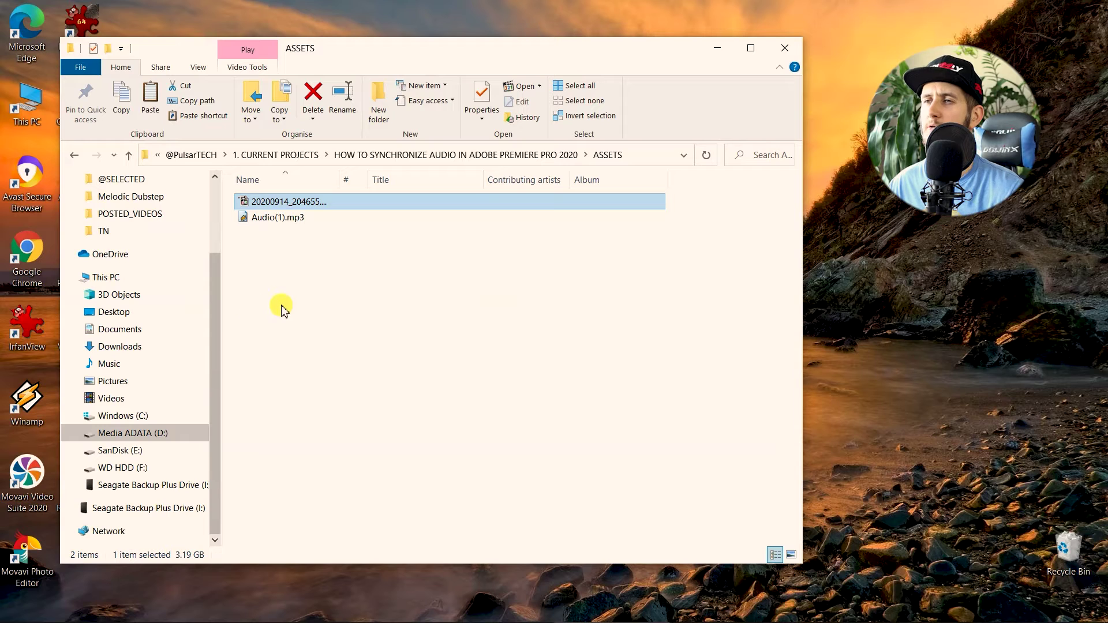
# - Drag the 20200914_204655 video and Audio(1).mp3 from ASSETS into Premiere's timeline
pyautogui.moveTo(268, 284); pyautogui.dragTo(331, 455)
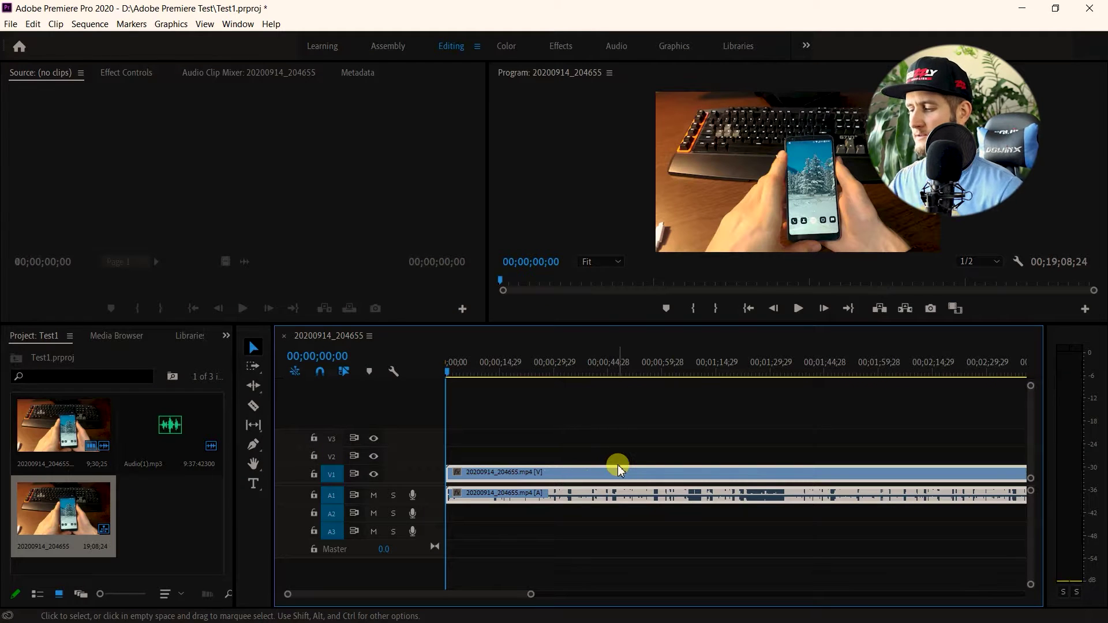
# - Fit the timeline and move Audio(1).mp3 to the sequence start on track A2
pyautogui.press('\\')
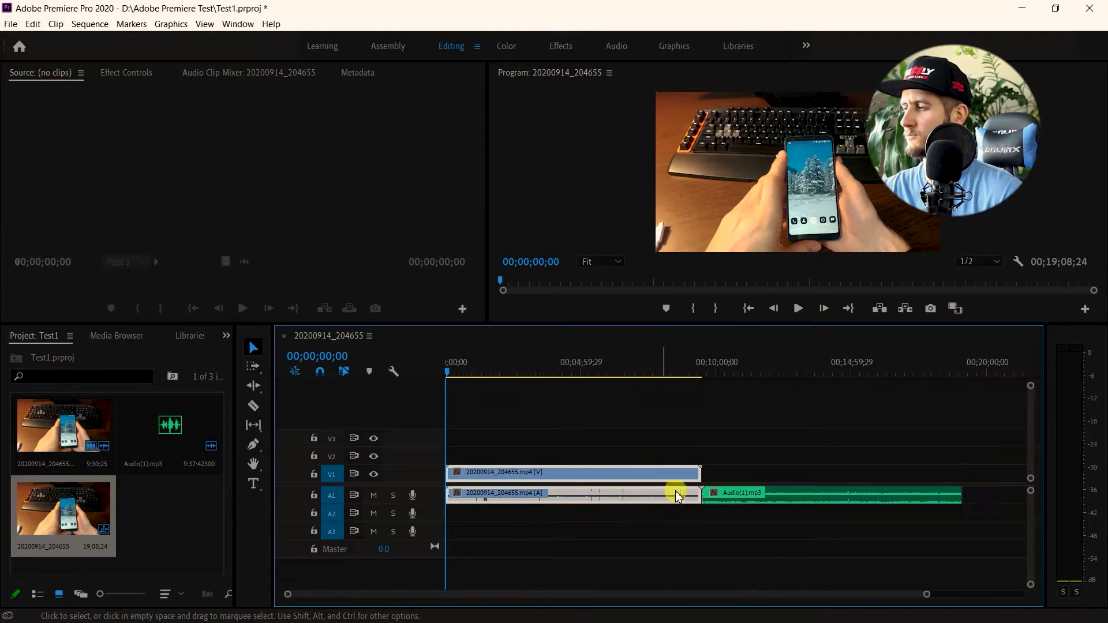
pyautogui.click(768, 507)
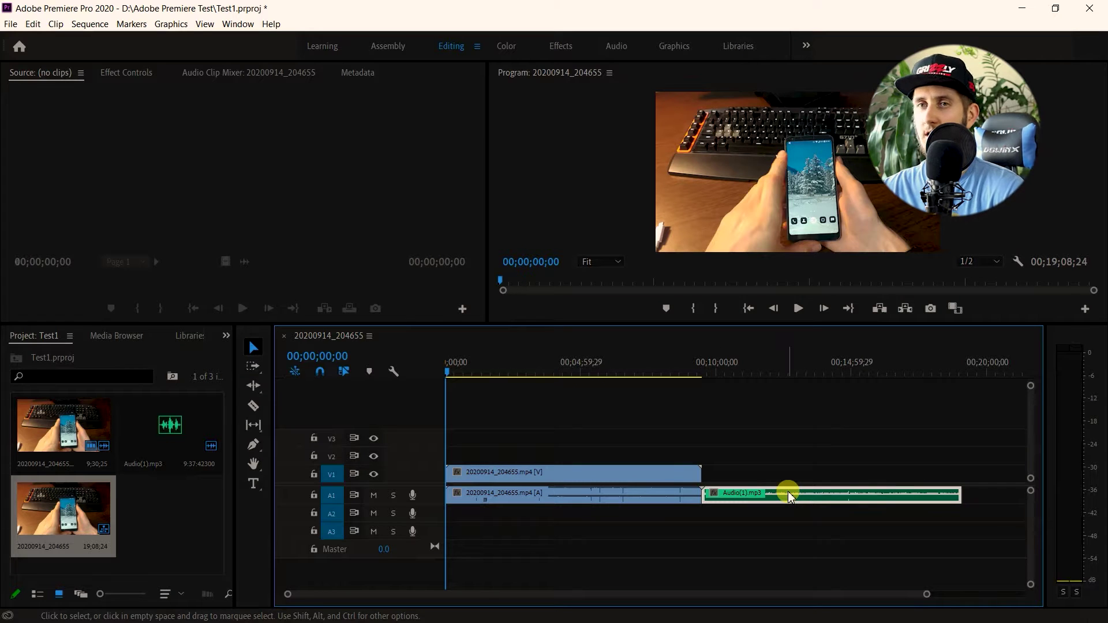
pyautogui.moveTo(785, 499); pyautogui.dragTo(512, 520)
pyautogui.press('=')
pyautogui.press('=')
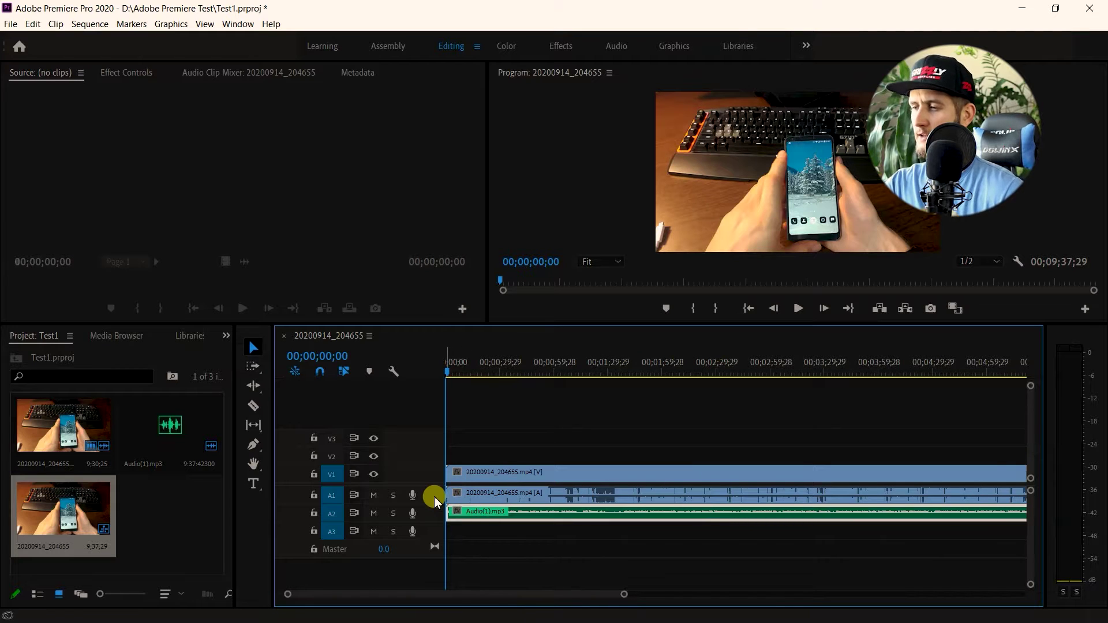
pyautogui.scroll(5, 435, 500)
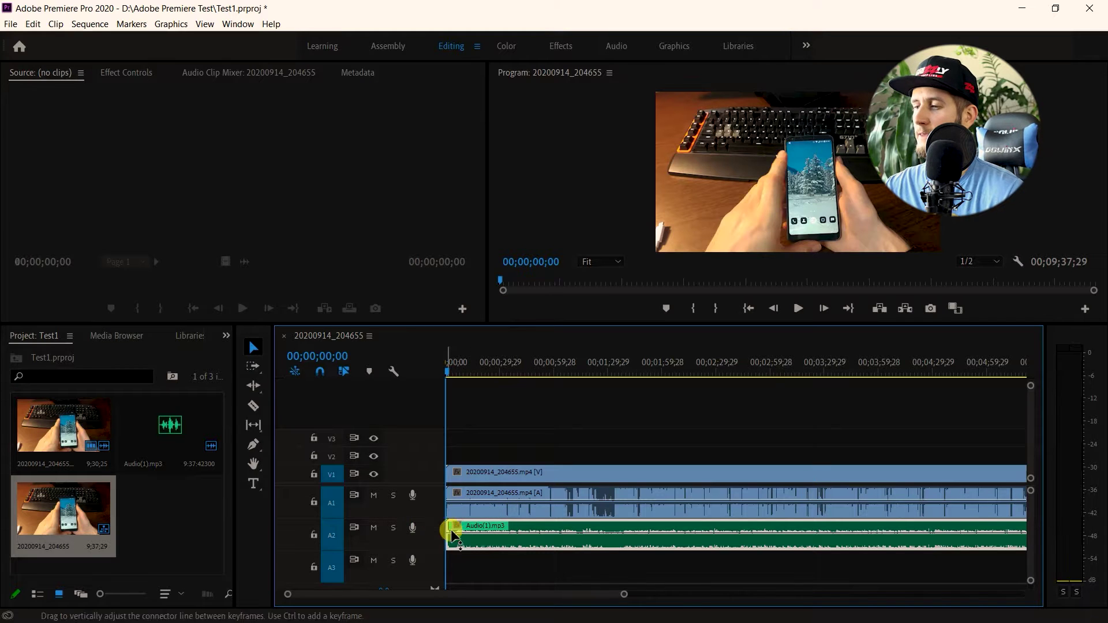
pyautogui.scroll(3, 416, 485)
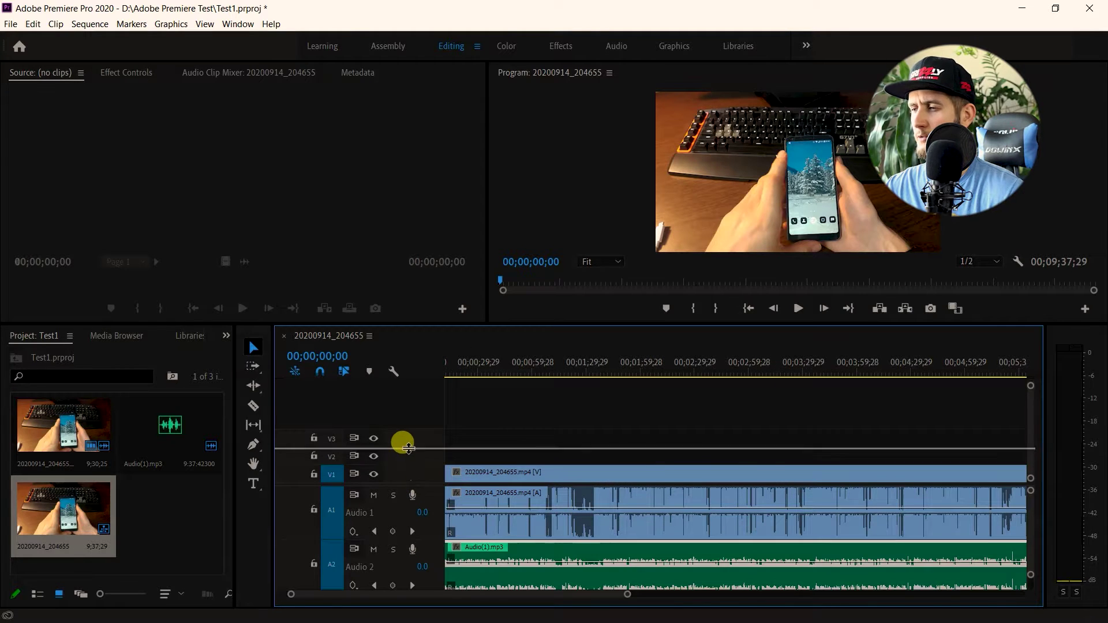
pyautogui.scroll(-2, 397, 441)
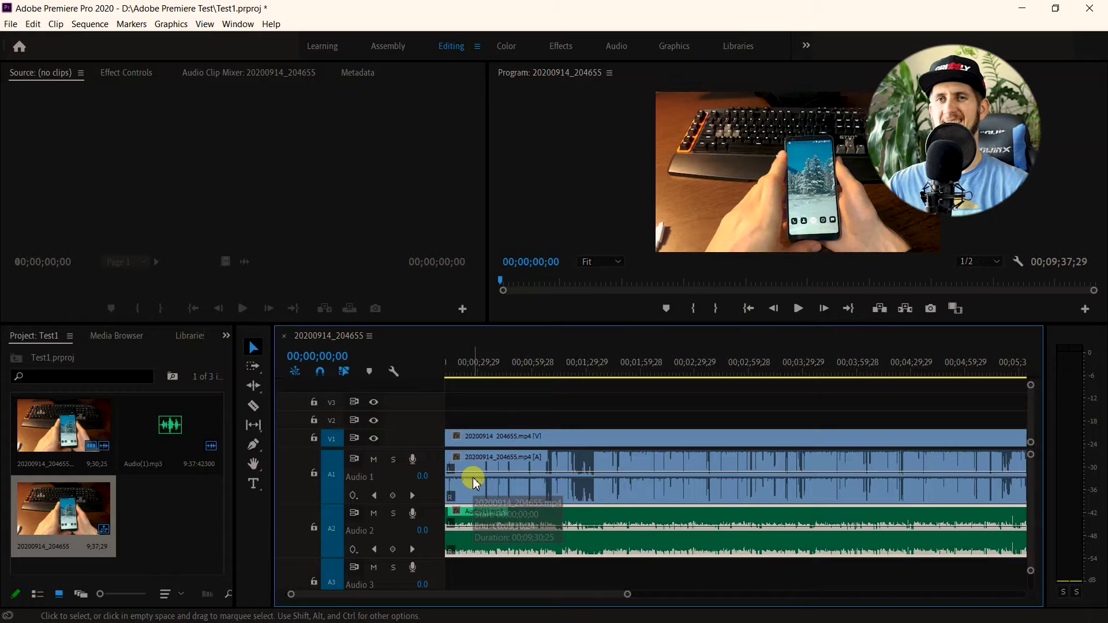
# - Nudge Audio(1).mp3 slightly later on A2 and select all three clips
pyautogui.moveTo(496, 522); pyautogui.dragTo(580, 513)
pyautogui.press('=')
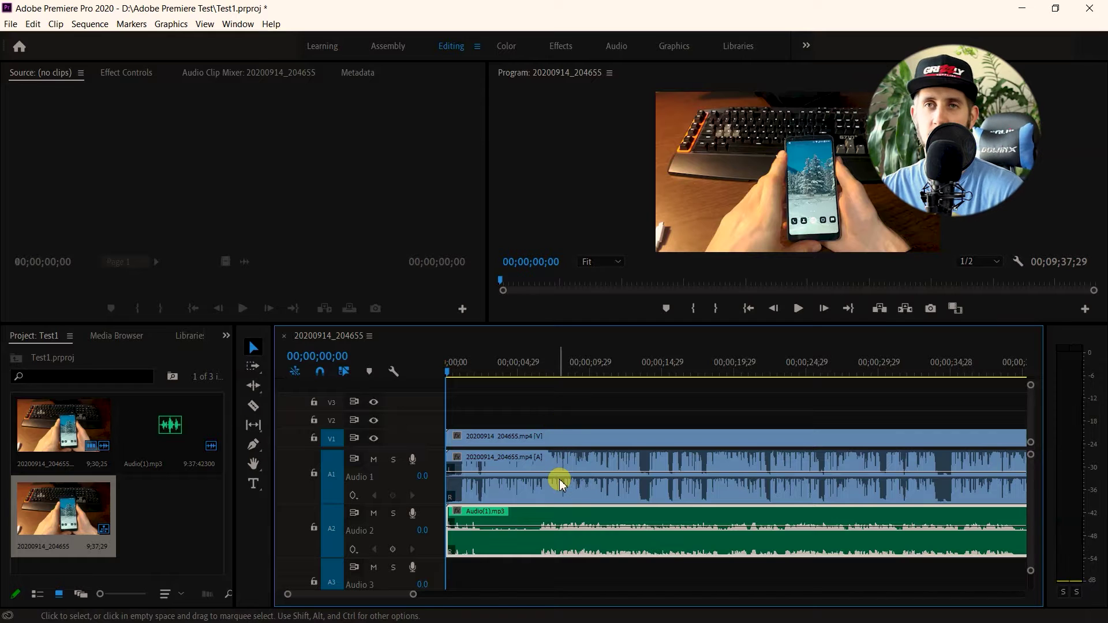
pyautogui.moveTo(564, 543); pyautogui.dragTo(644, 546)
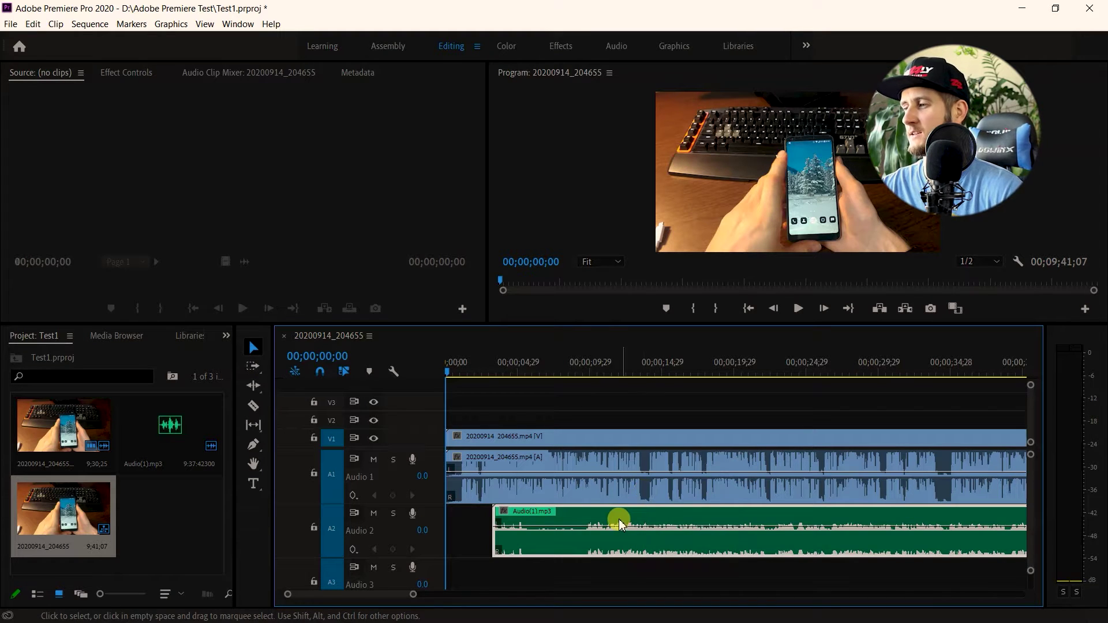
pyautogui.moveTo(605, 570); pyautogui.dragTo(570, 449)
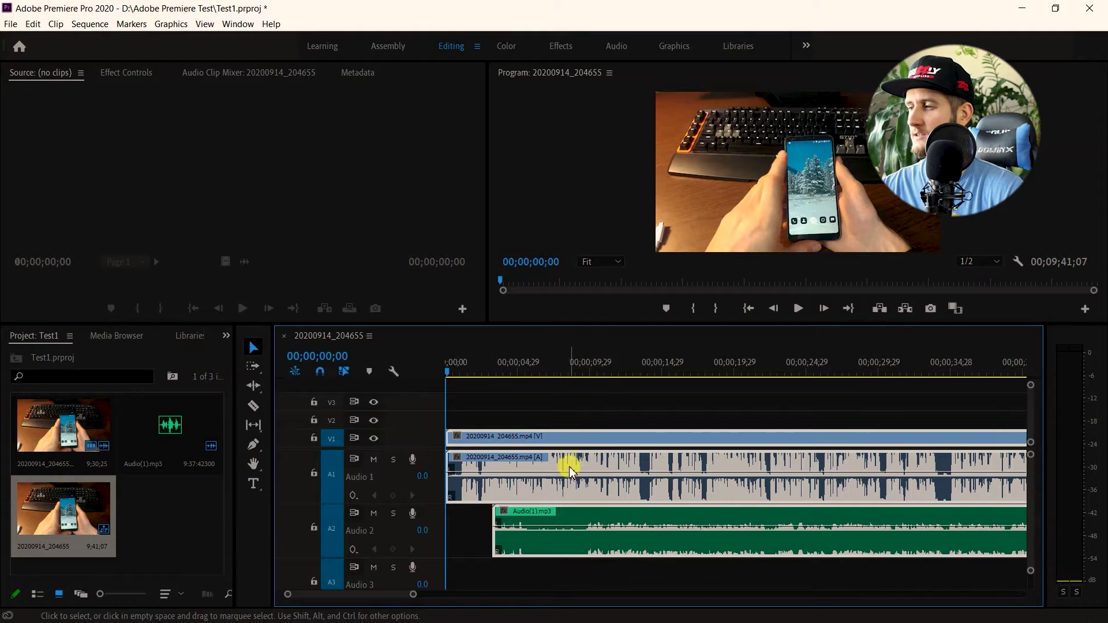
pyautogui.rightClick(567, 497)
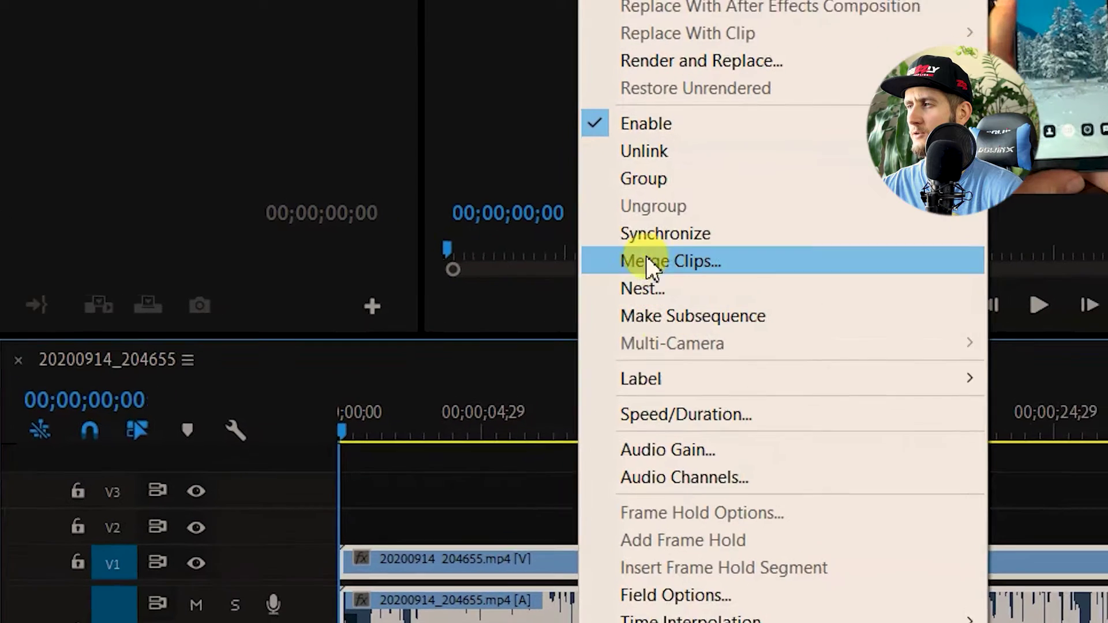
# - Synchronize the selected clips by Audio using Track Channel 2
pyautogui.click(642, 234)
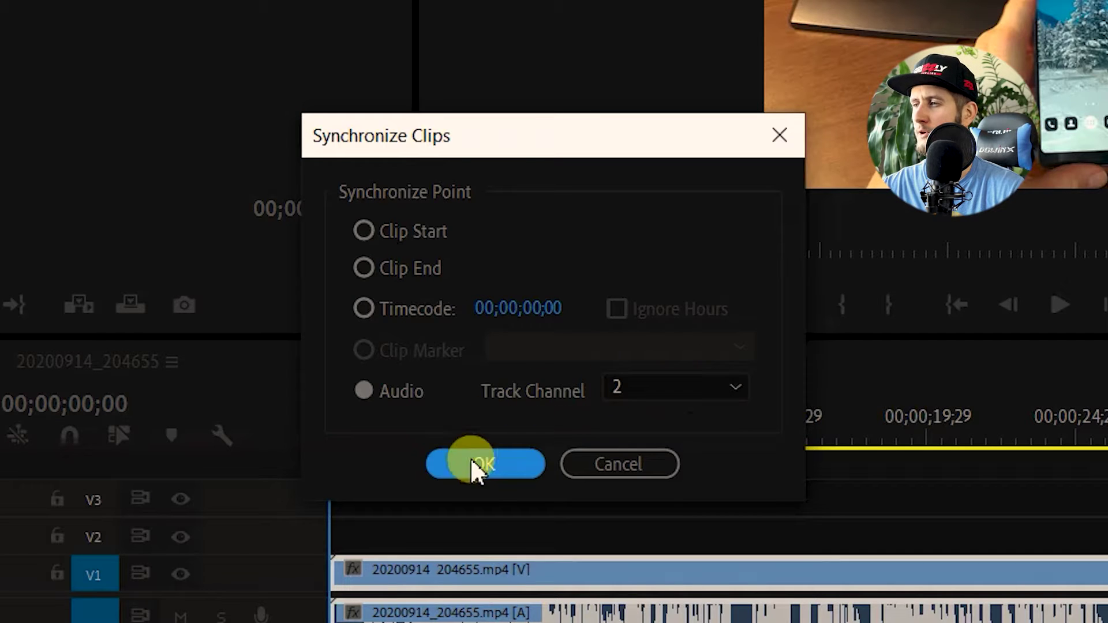
pyautogui.click(453, 456)
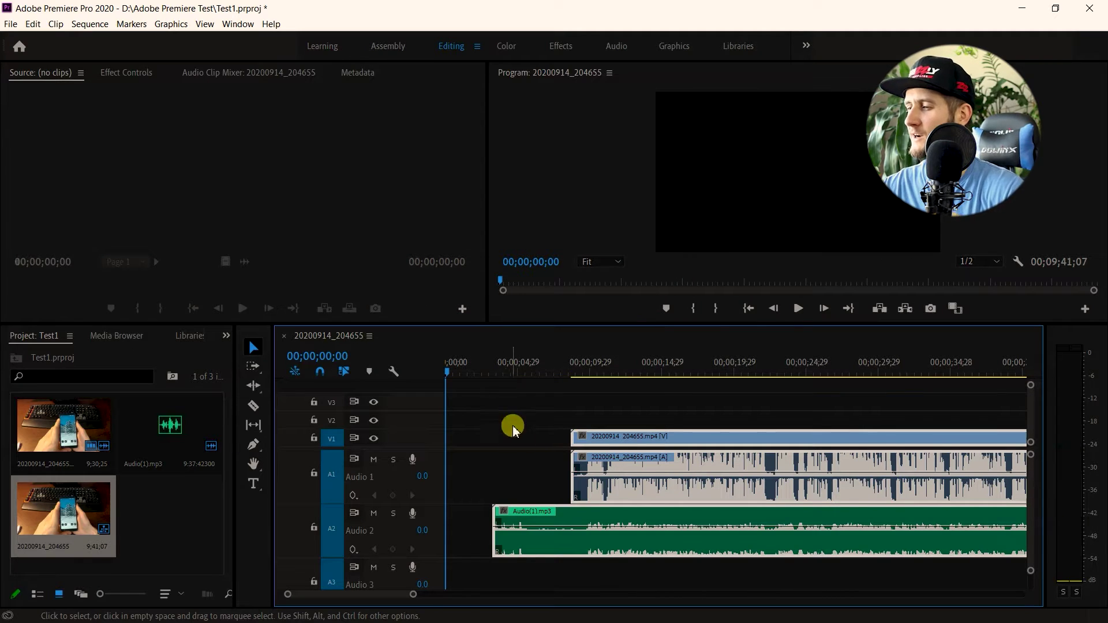
# - Split all clips at 00;00;09;05 and ripple-delete the leading pieces
pyautogui.scroll(-2, 624, 484)
pyautogui.scroll(1, 623, 487)
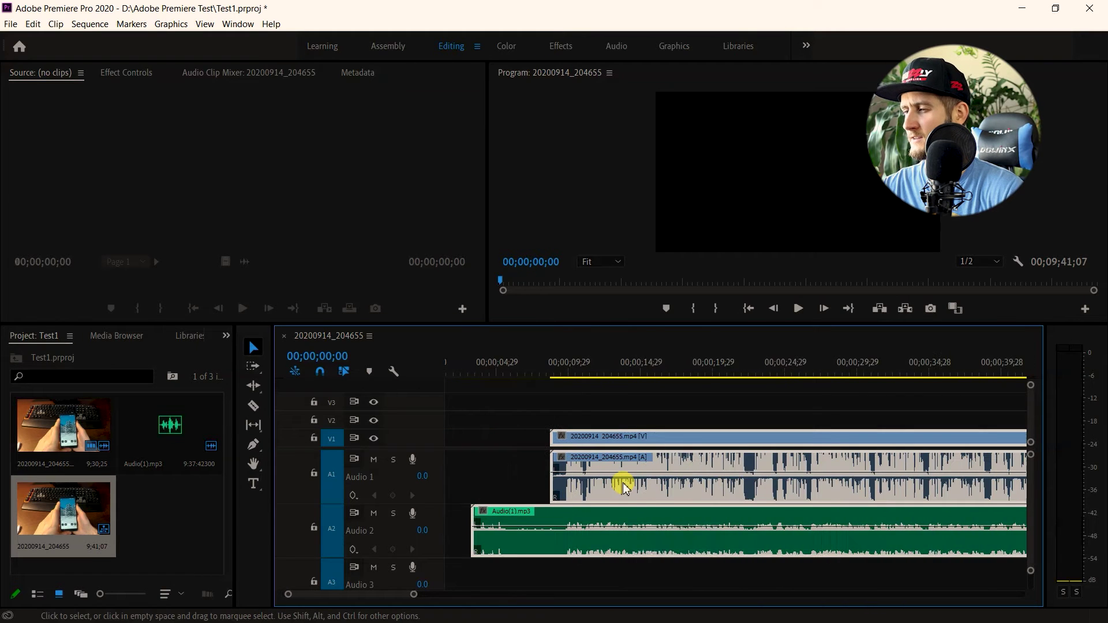
pyautogui.scroll(-10, 623, 487)
pyautogui.scroll(-4, 623, 486)
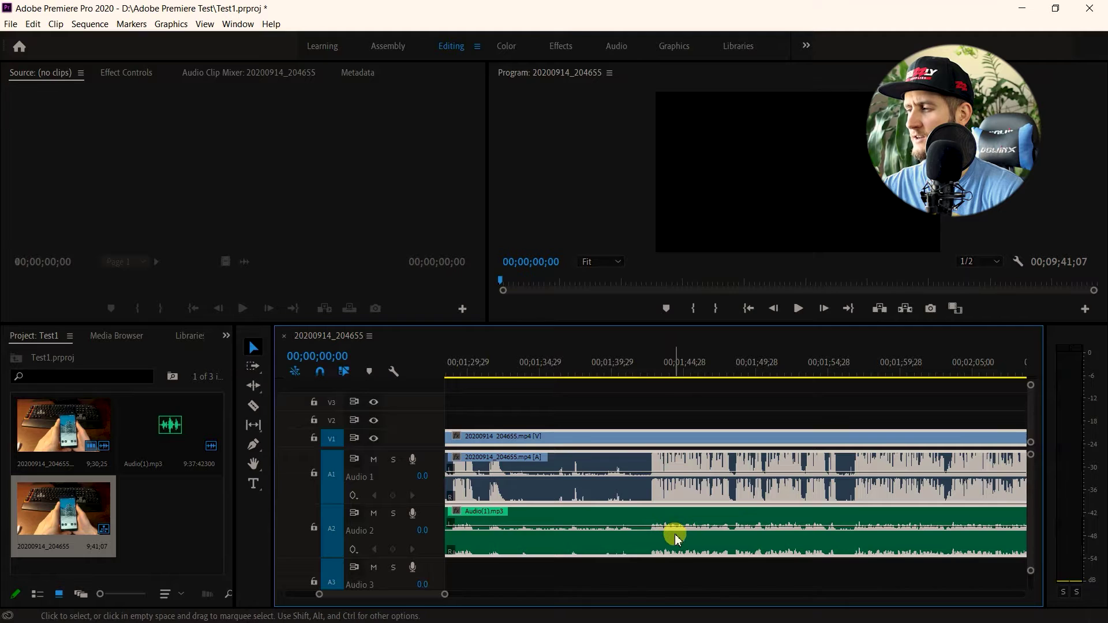
pyautogui.scroll(-4, 875, 522)
pyautogui.scroll(20, 875, 521)
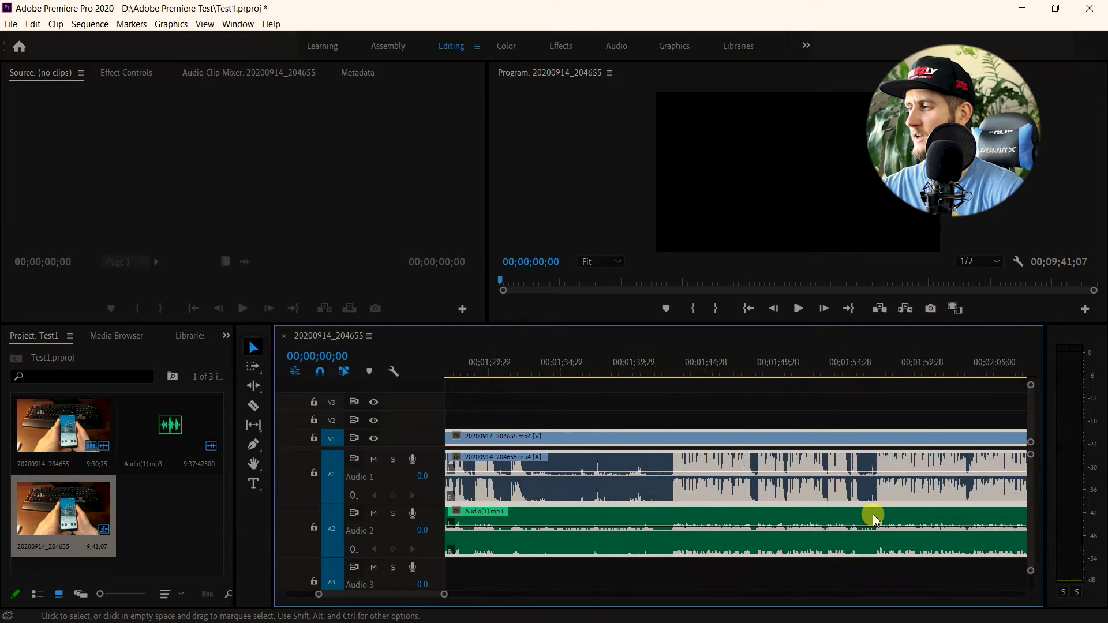
pyautogui.click(573, 376)
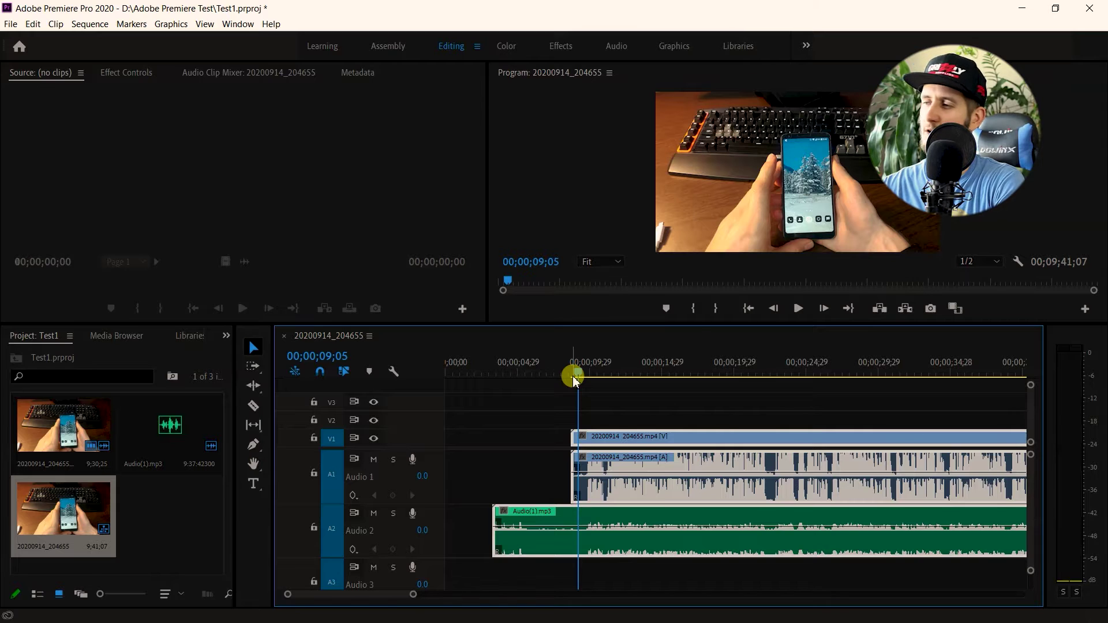
pyautogui.hotkey('ctrl', 'k')
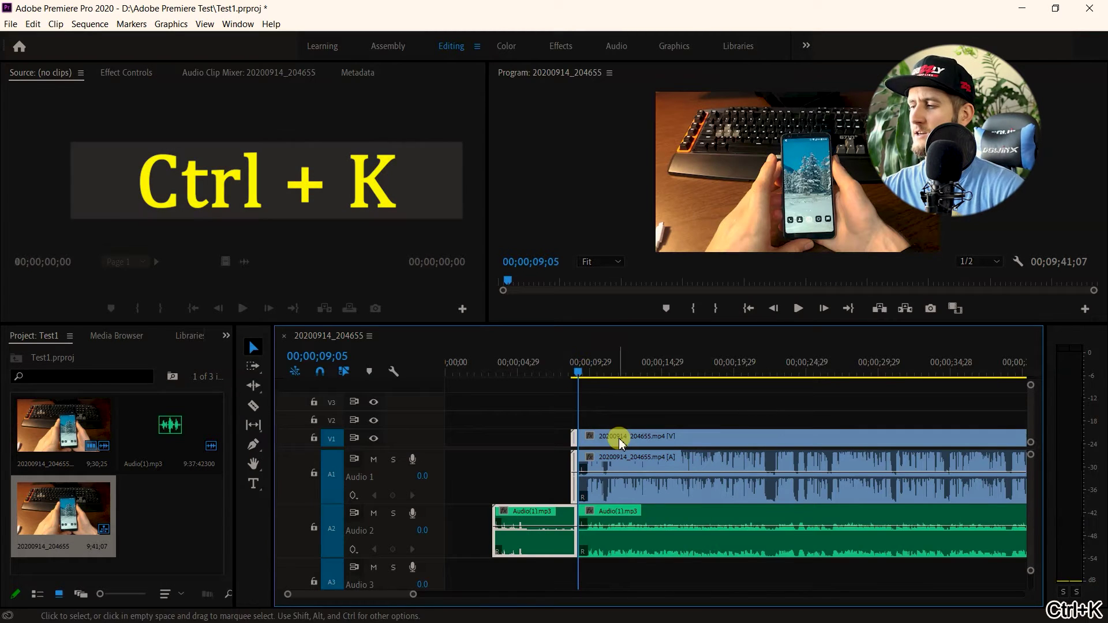
pyautogui.moveTo(543, 581); pyautogui.dragTo(572, 450)
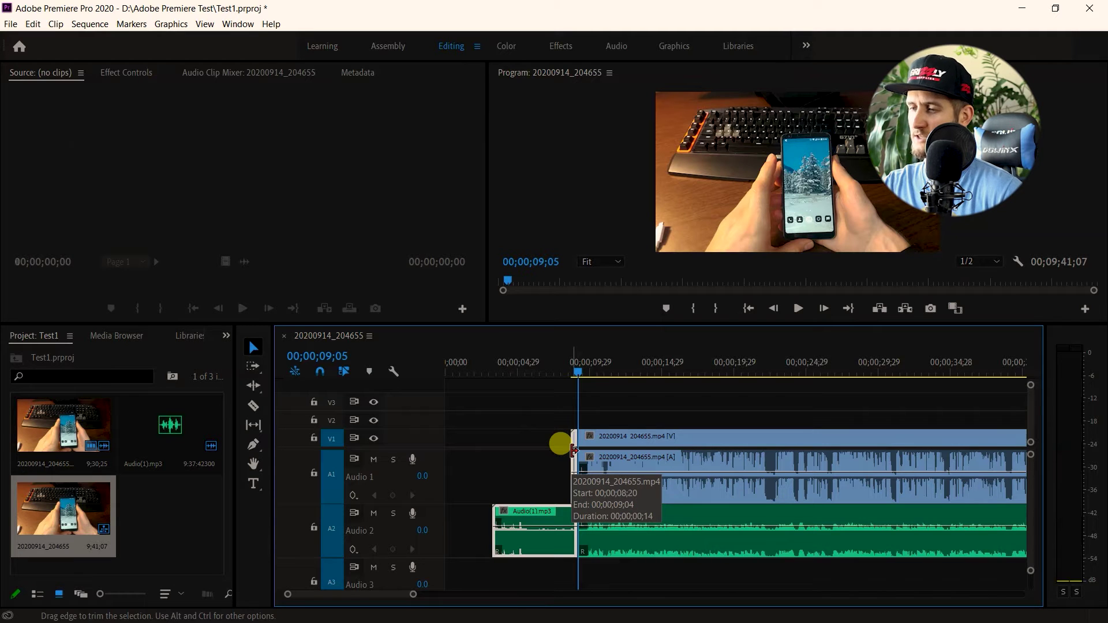
pyautogui.hotkey('shift', 'Delete')
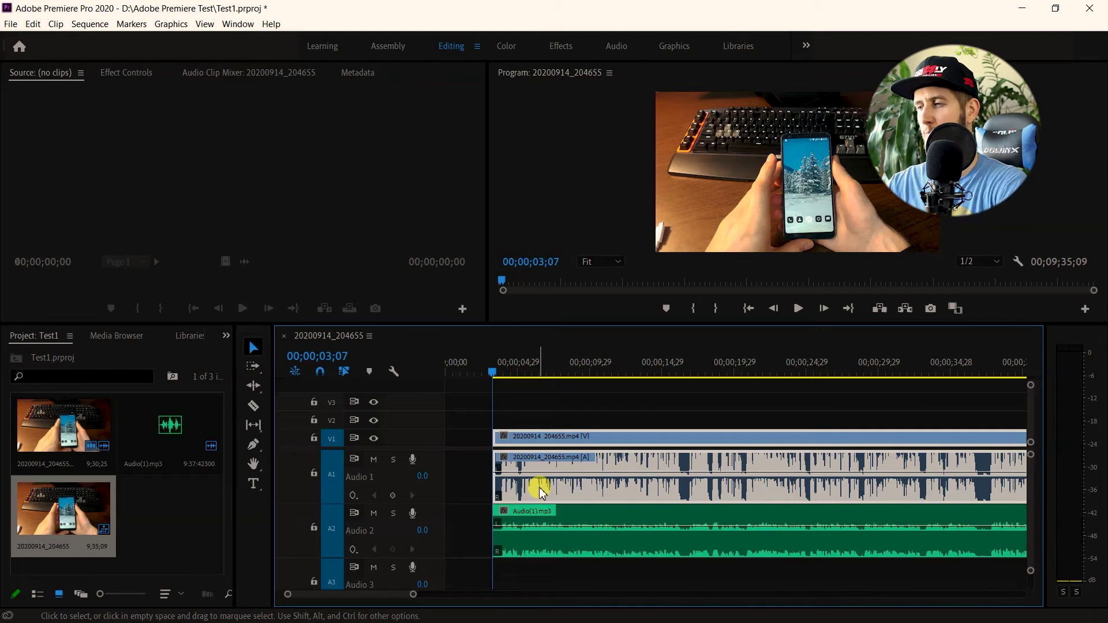
# - Delete the camera clip's own audio on A1 and select Audio(1).mp3 on A2
pyautogui.hotkey('ctrl', 'l')
pyautogui.moveTo(561, 408); pyautogui.dragTo(519, 485)
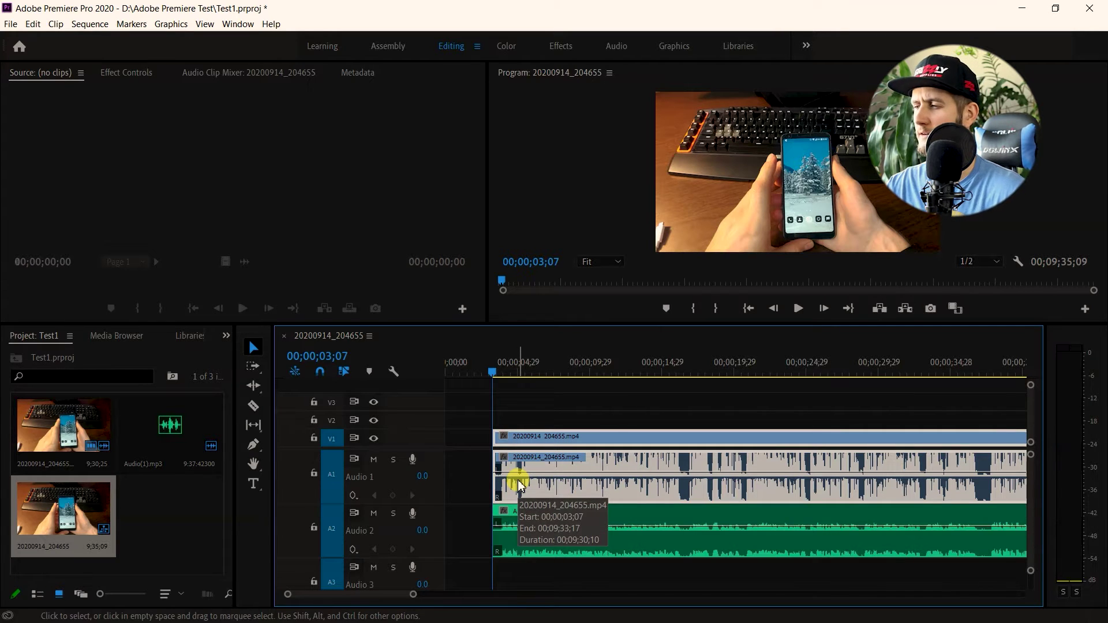
pyautogui.click(523, 407)
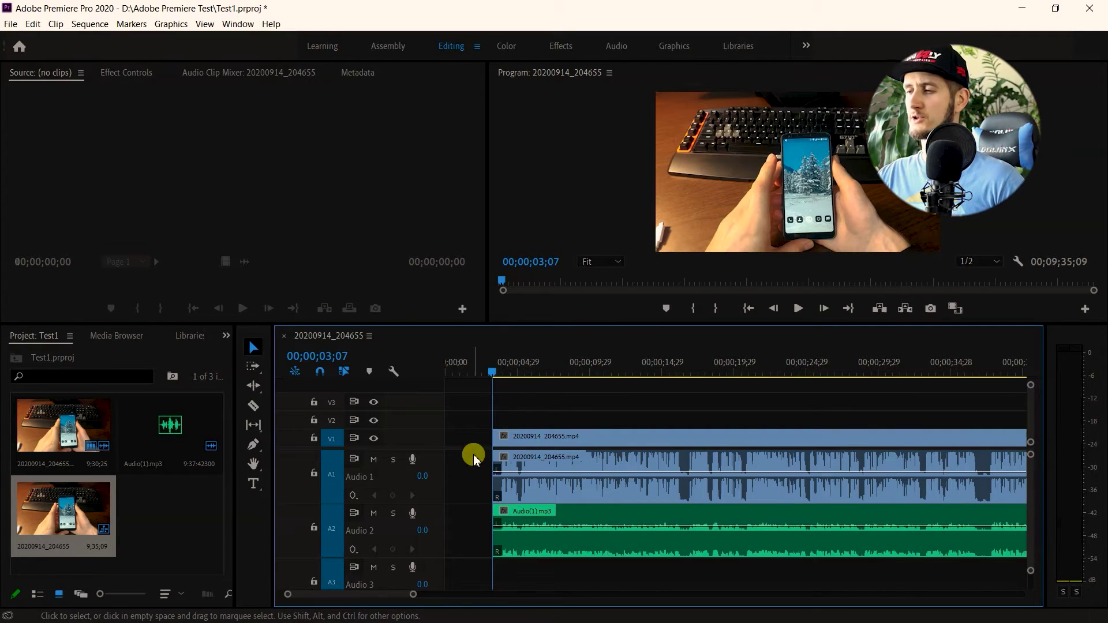
pyautogui.click(538, 496)
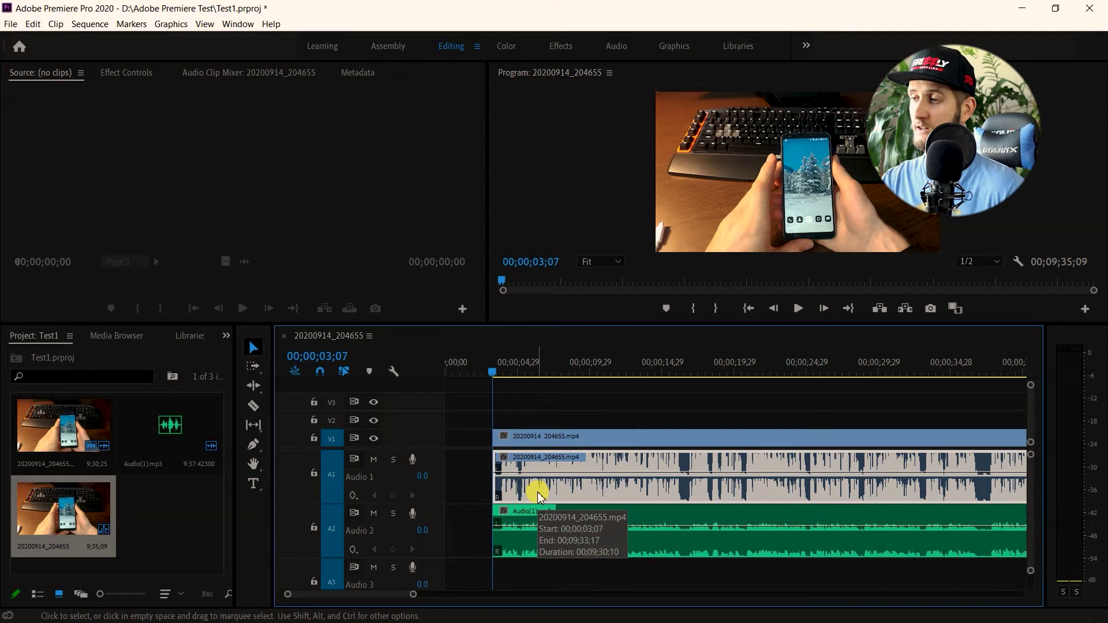
pyautogui.press('Delete')
pyautogui.click(569, 517)
# - Move Audio(1).mp3 up to A1, link it to the video, and test a split at 00;00;09;02, then undo
pyautogui.moveTo(569, 518); pyautogui.dragTo(561, 479)
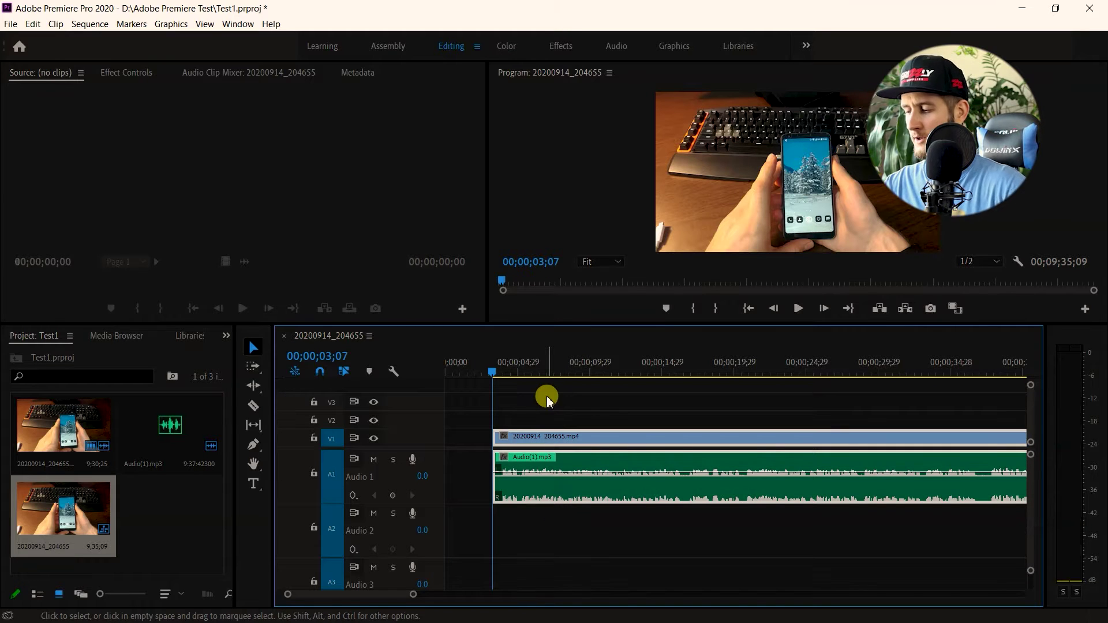
pyautogui.hotkey('ctrl', 'l')
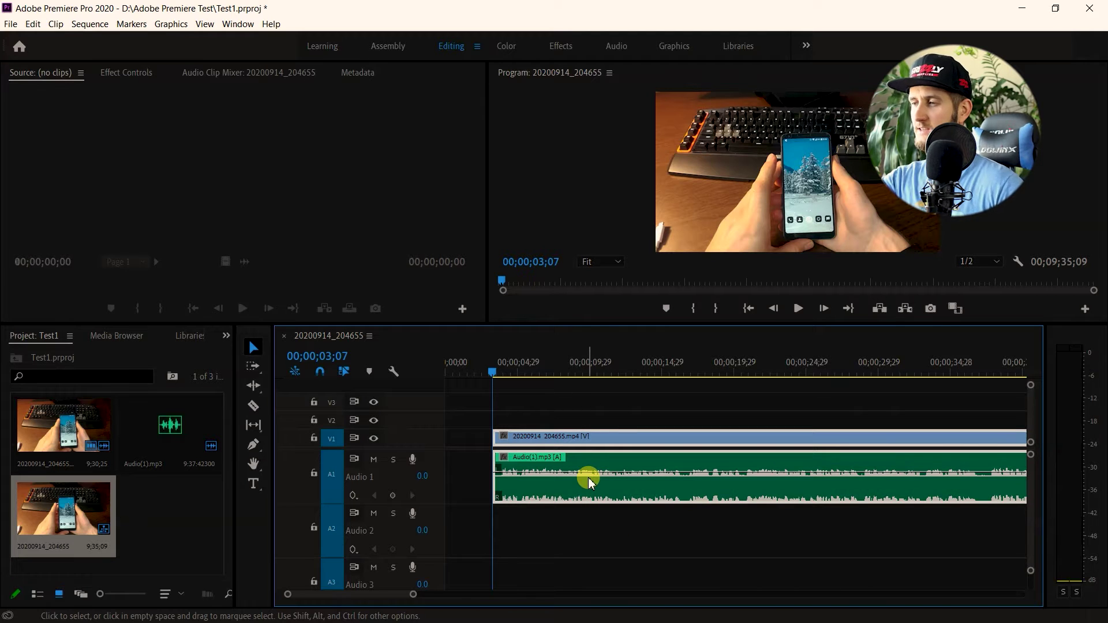
pyautogui.click(576, 366)
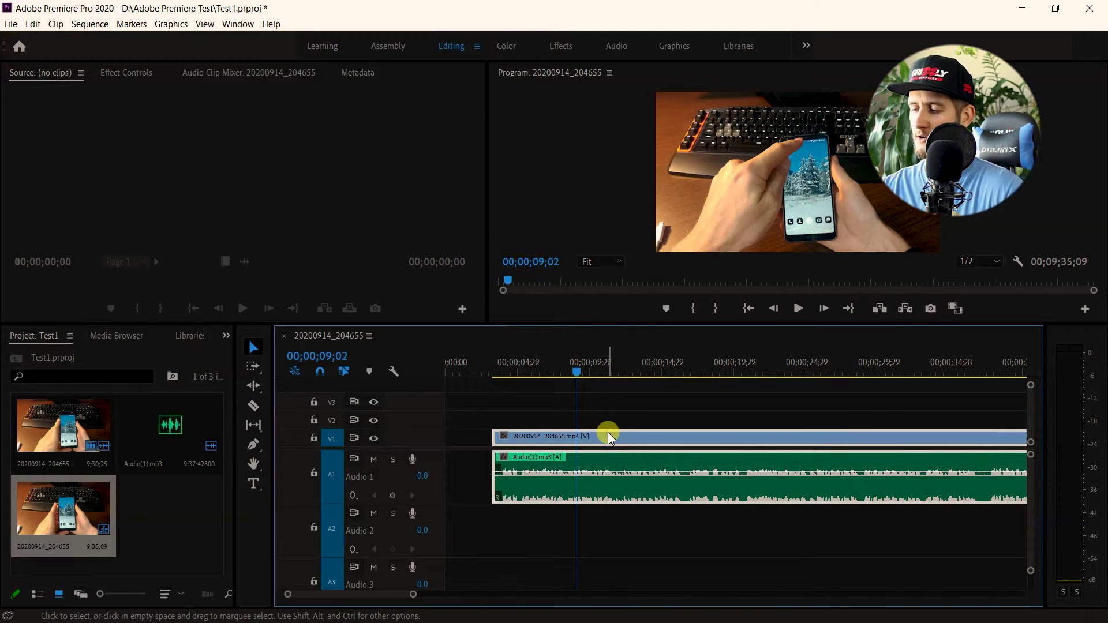
pyautogui.hotkey('ctrl', 'k')
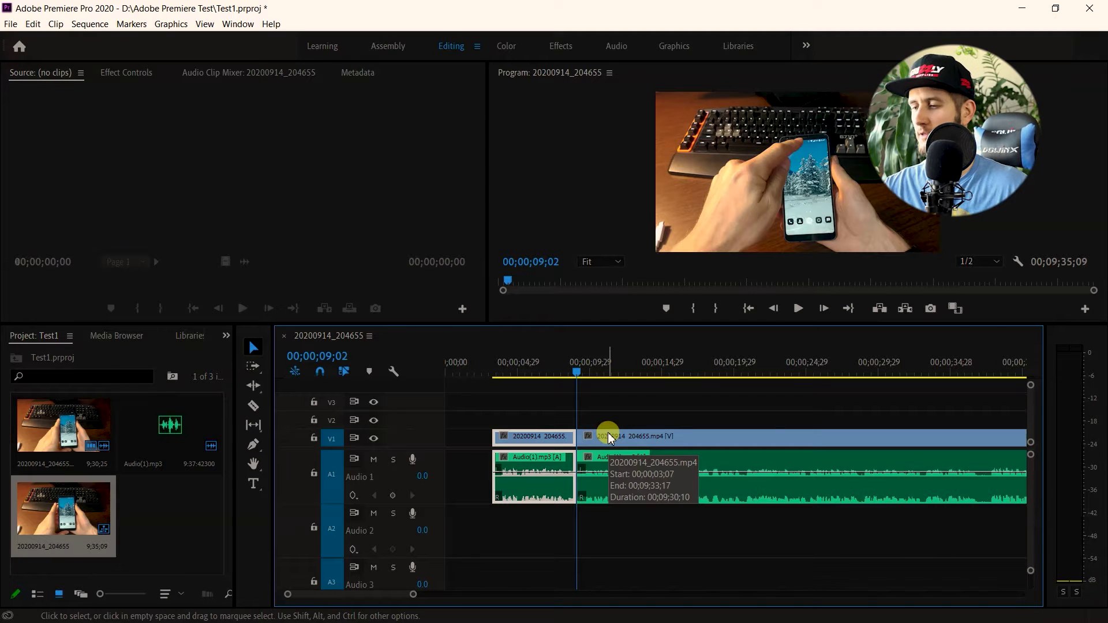
pyautogui.hotkey('ctrl', 'z')
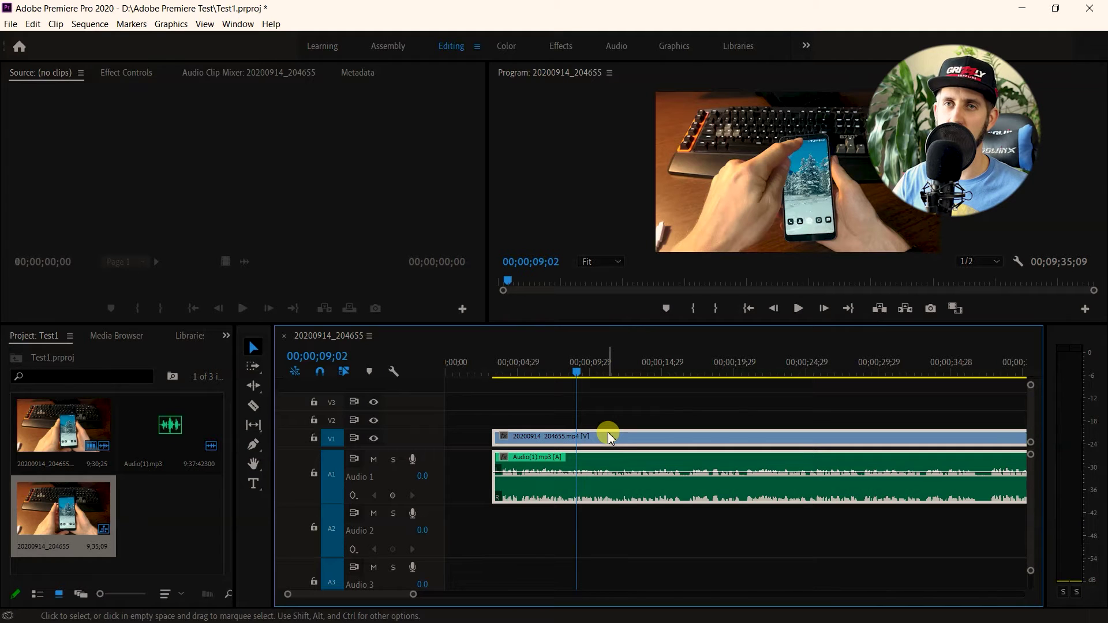
# - Deselect the clips and bring up Keyboard Shortcuts with Ctrl+Alt+K
pyautogui.scroll(-1, 482, 520)
pyautogui.click(482, 519)
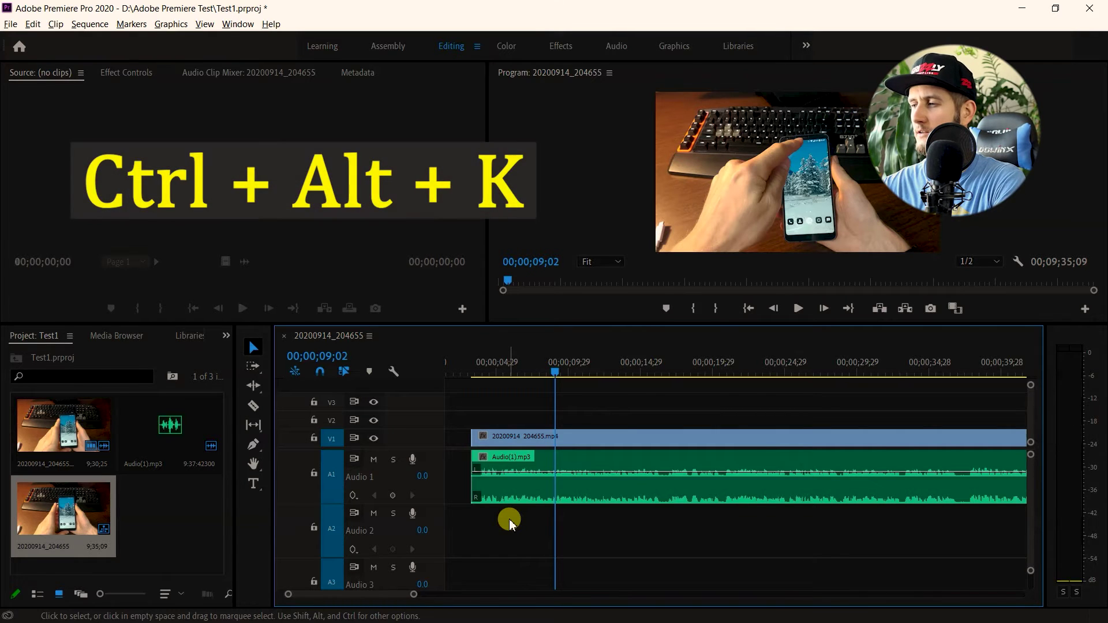
pyautogui.hotkey('ctrl', 'alt', 'k')
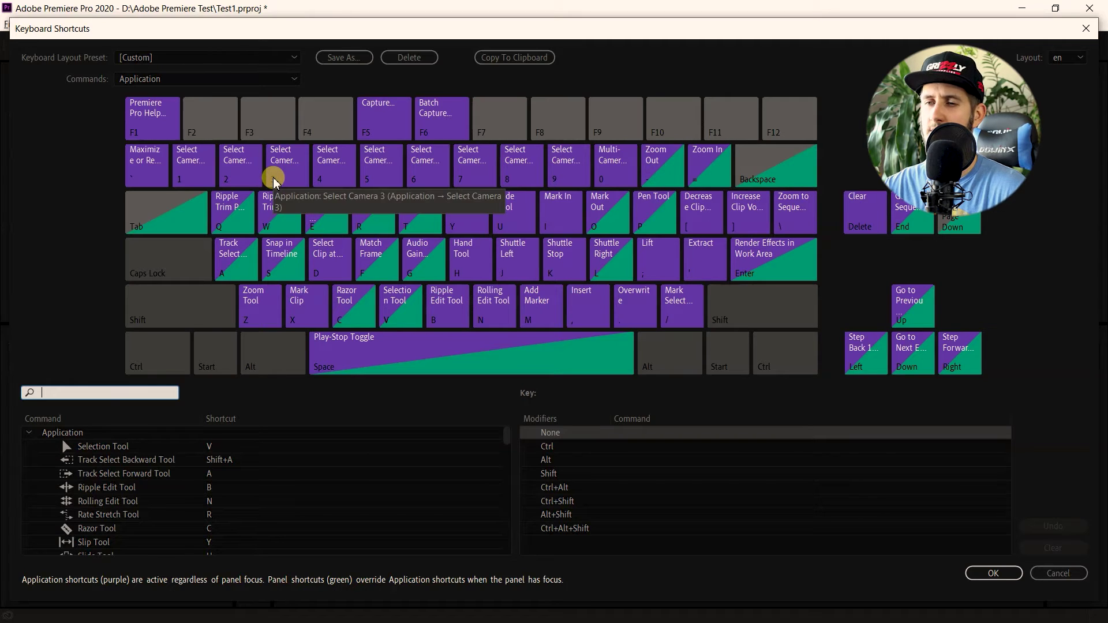
# - Search 'sync', assign Shift+Z to the Synchronize command, and save the shortcut
pyautogui.click(87, 393)
pyautogui.write('sy')
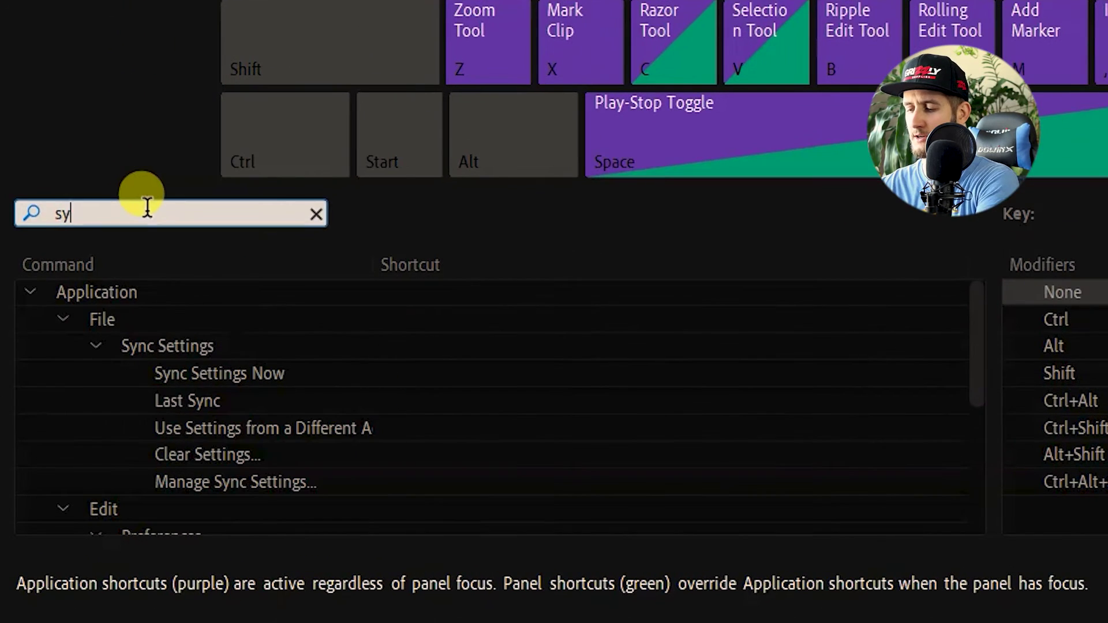
pyautogui.write('nc')
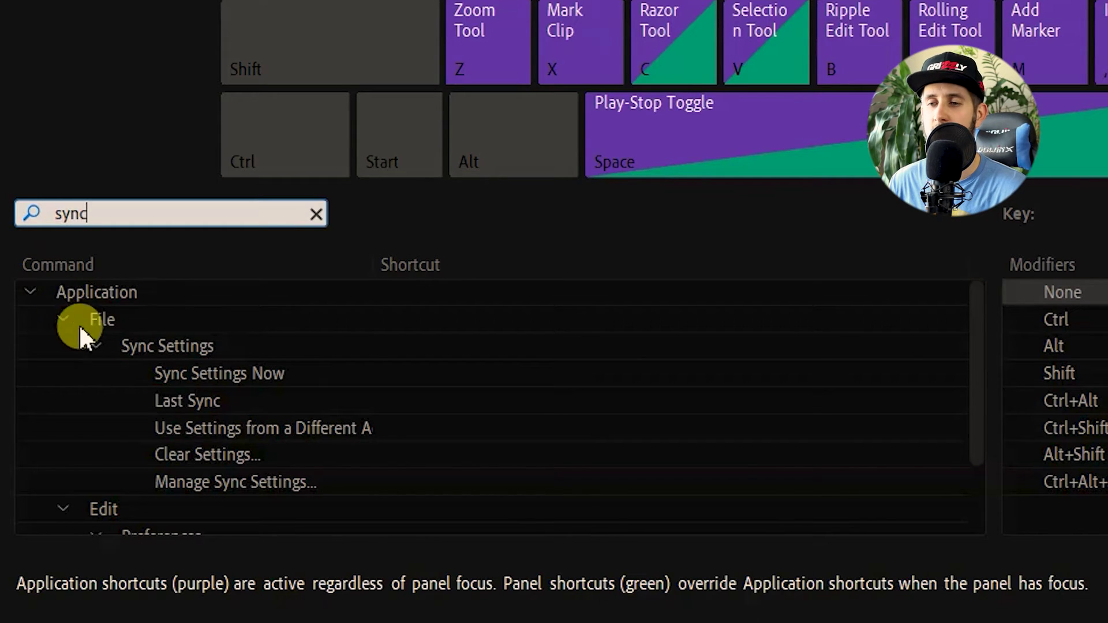
pyautogui.scroll(-3, 99, 359)
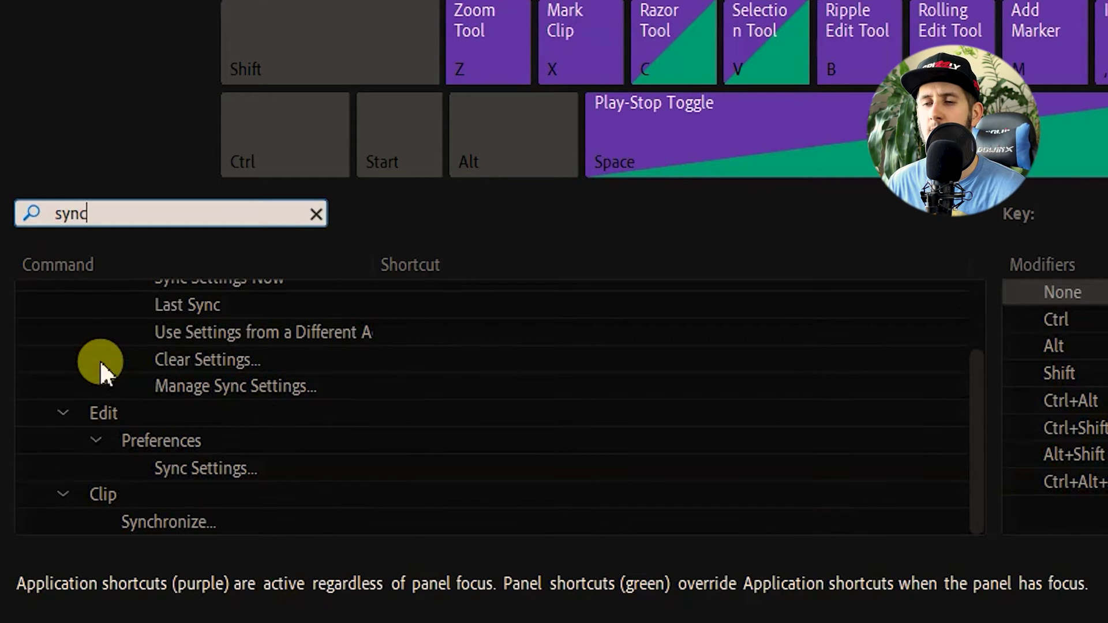
pyautogui.click(148, 519)
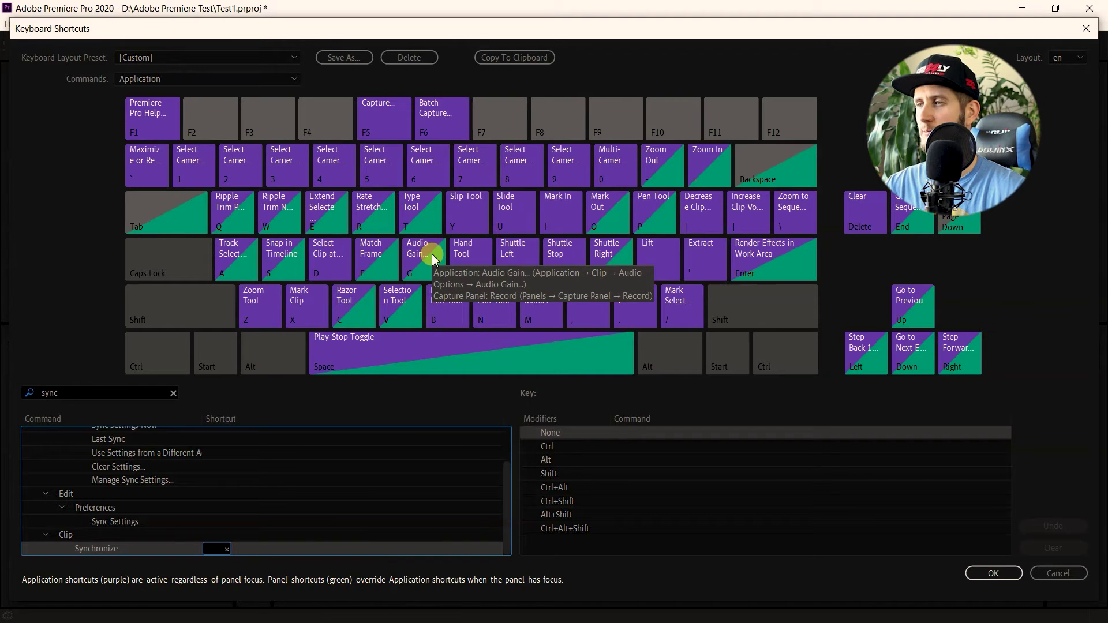
pyautogui.press('shift')
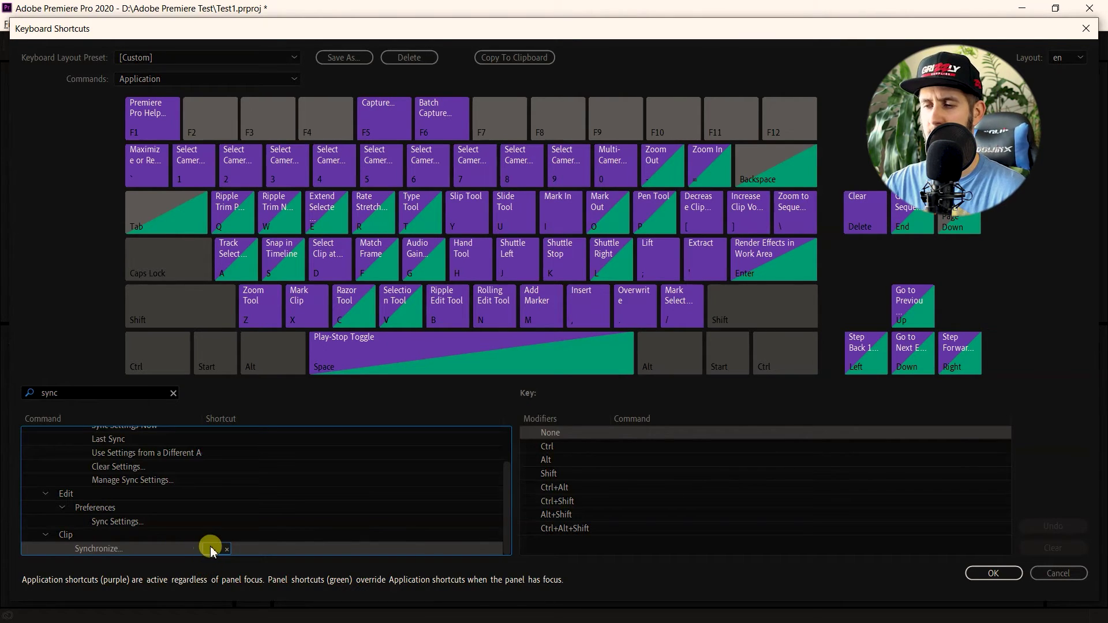
pyautogui.press('shift')
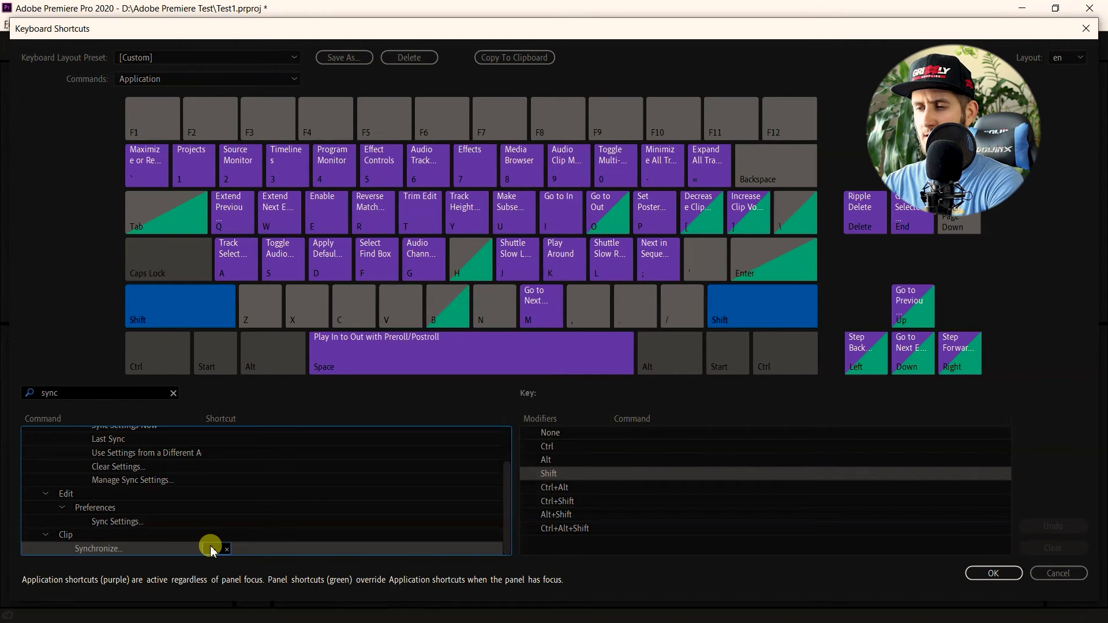
pyautogui.hotkey('shift', 'z')
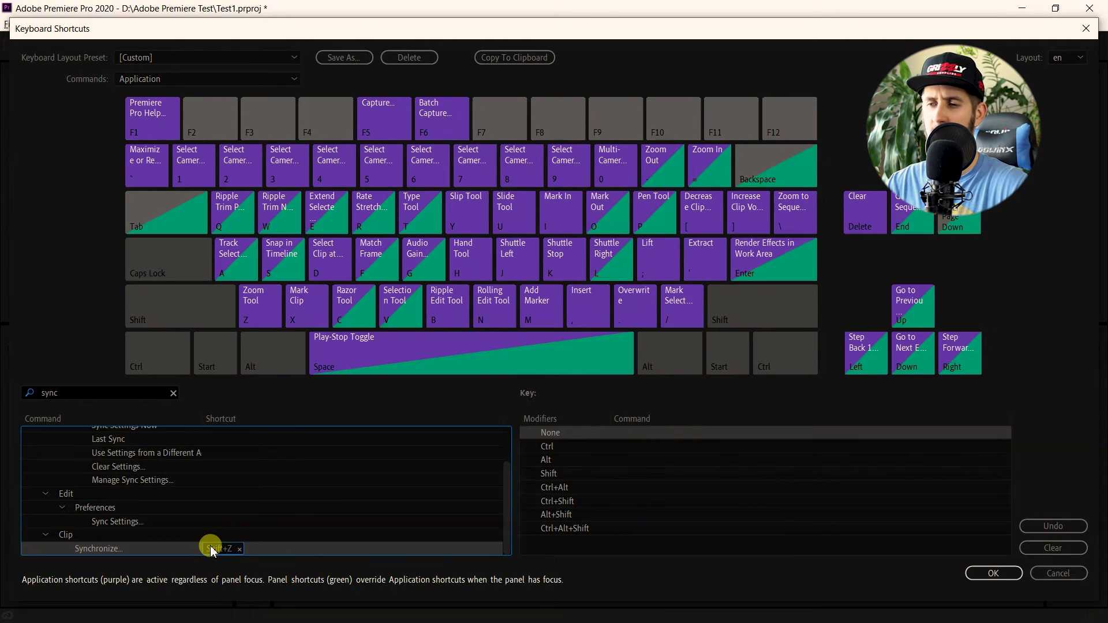
pyautogui.click(994, 573)
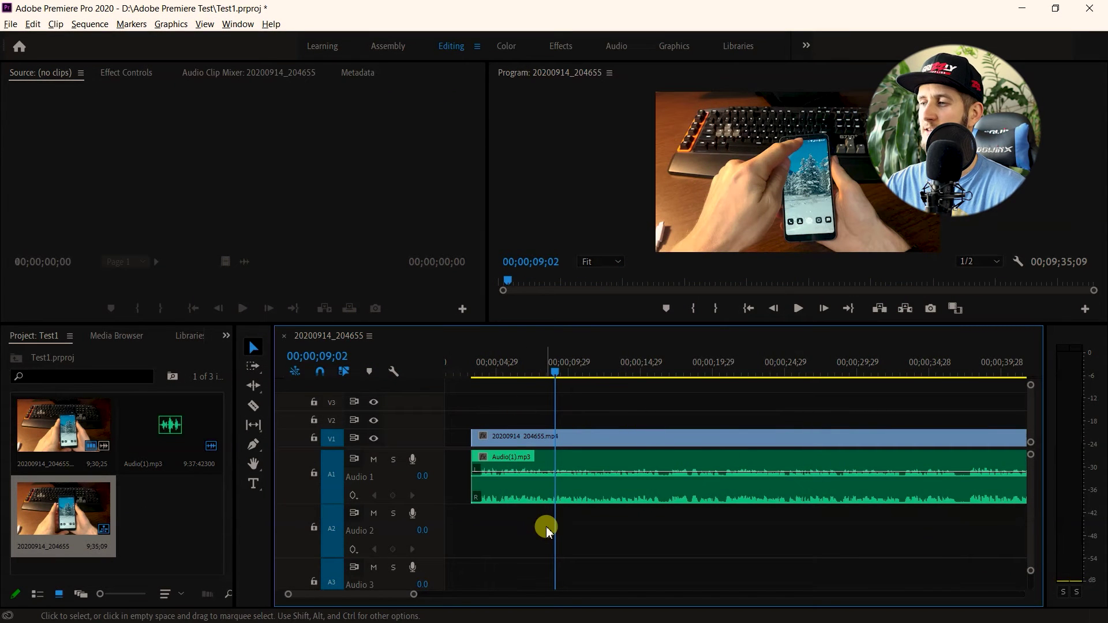
# - Delete both clips from the timeline and switch back to the ASSETS folder
pyautogui.moveTo(515, 542); pyautogui.dragTo(517, 417)
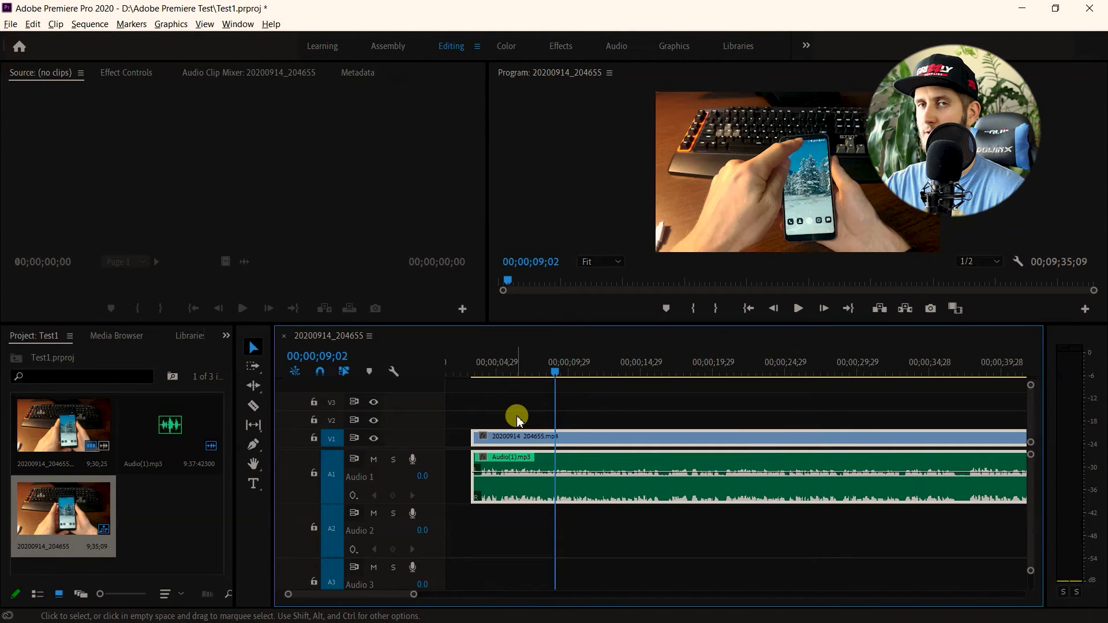
pyautogui.press('Delete')
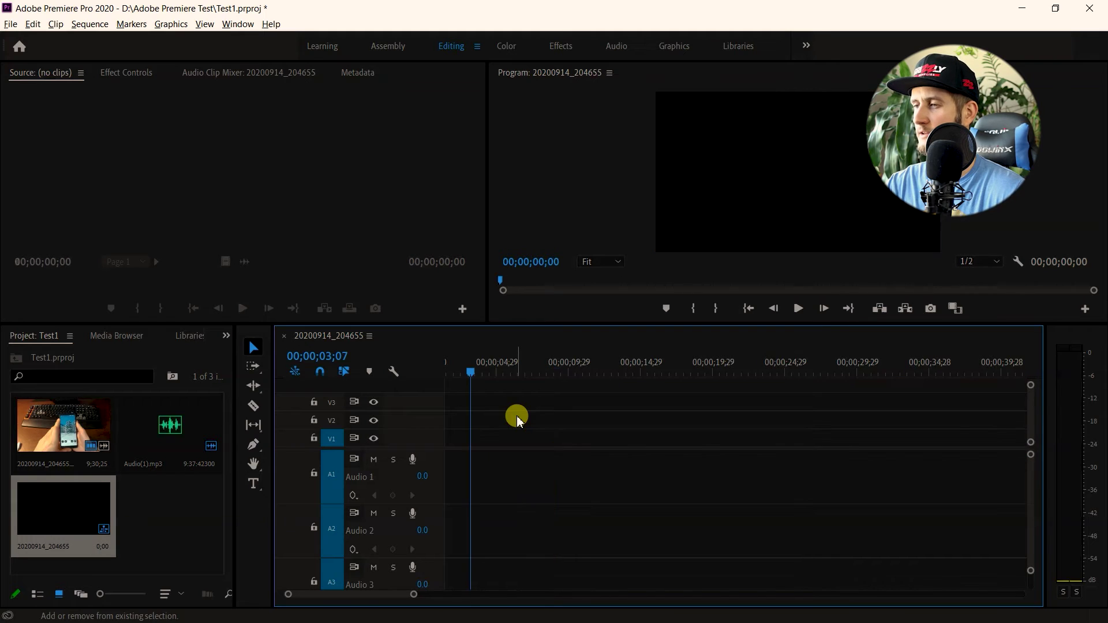
pyautogui.hotkey('alt', 'Tab')
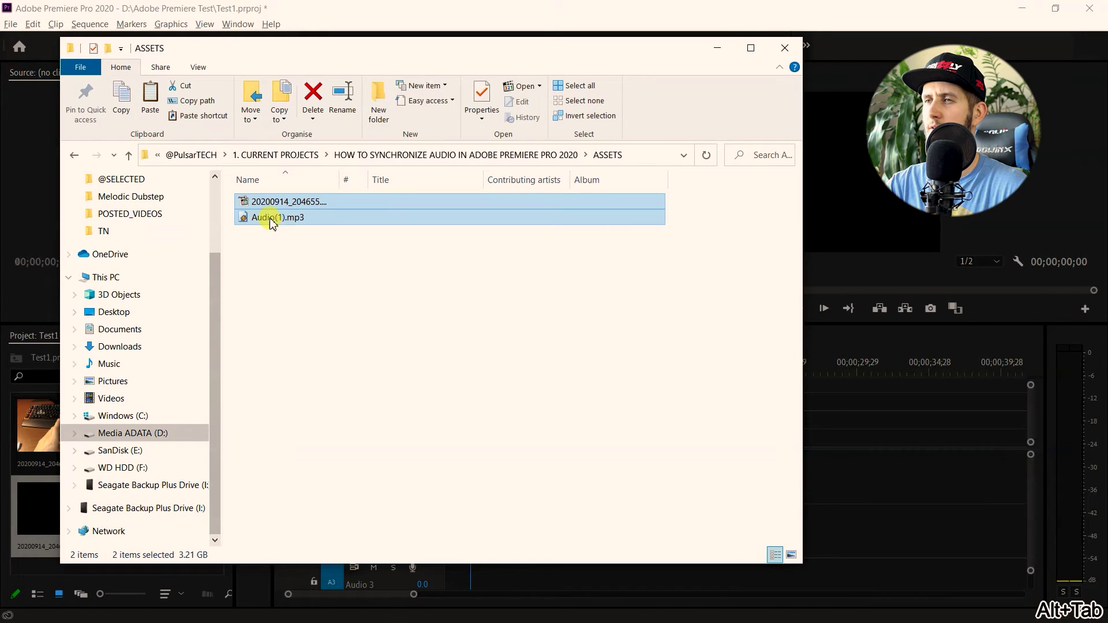
# - Drag both ASSETS files onto the timeline again, fit the view, and select all three clips
pyautogui.moveTo(258, 203); pyautogui.dragTo(487, 530)
pyautogui.click(889, 22)
pyautogui.press('\\')
pyautogui.moveTo(535, 575); pyautogui.dragTo(503, 422)
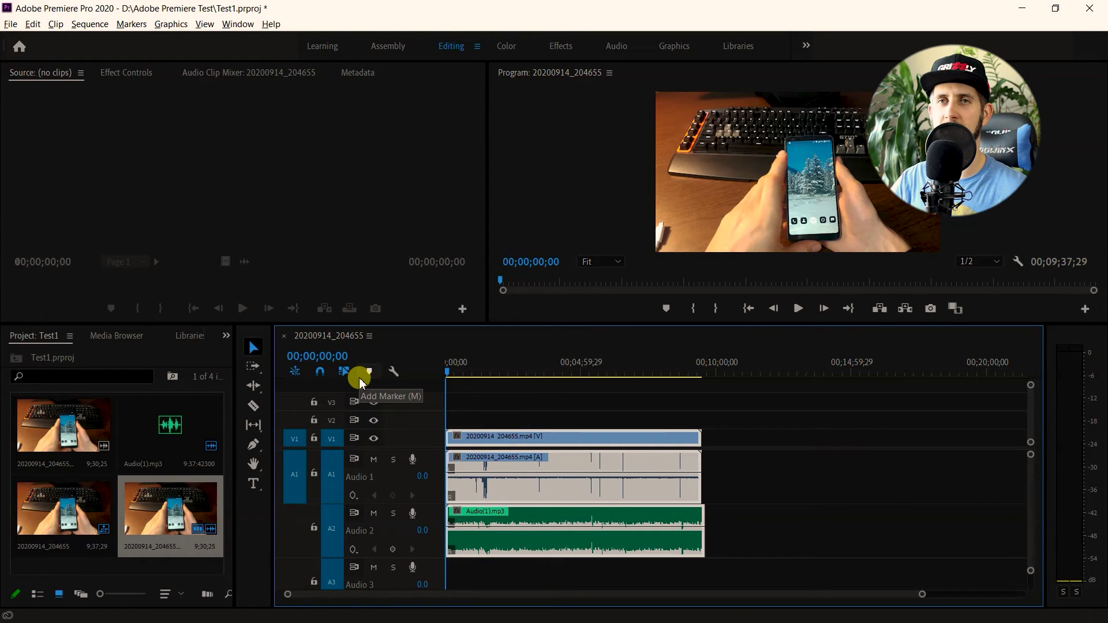
# - Synchronize the selected clips by Audio via Clip > Synchronize (Alt+C, Y)
pyautogui.click(360, 383)
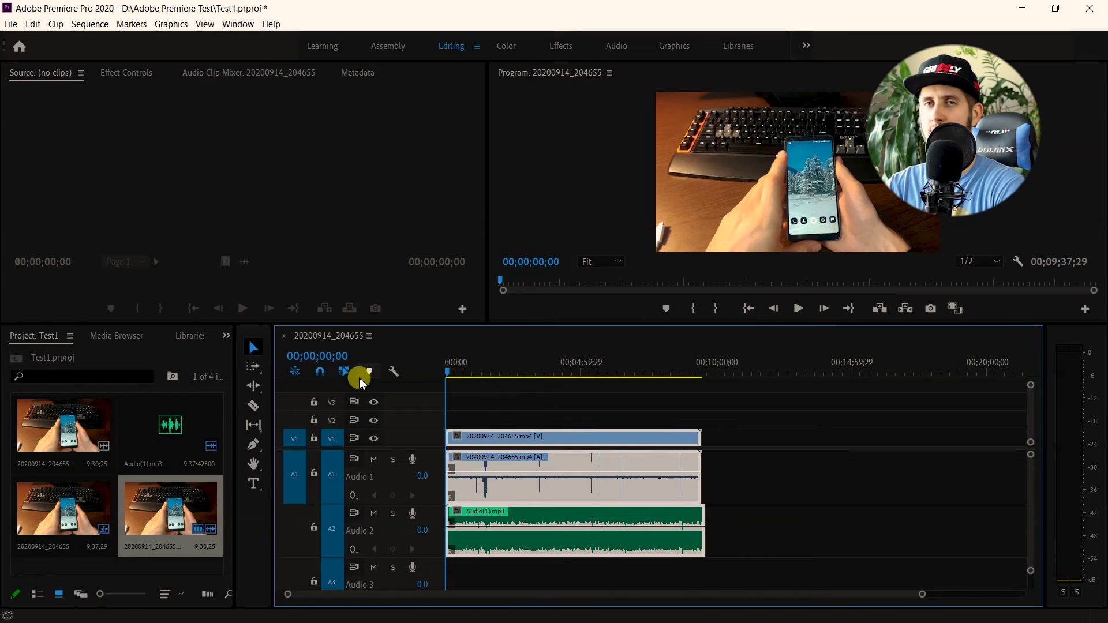
pyautogui.hotkey('alt', 'c')
pyautogui.press('y')
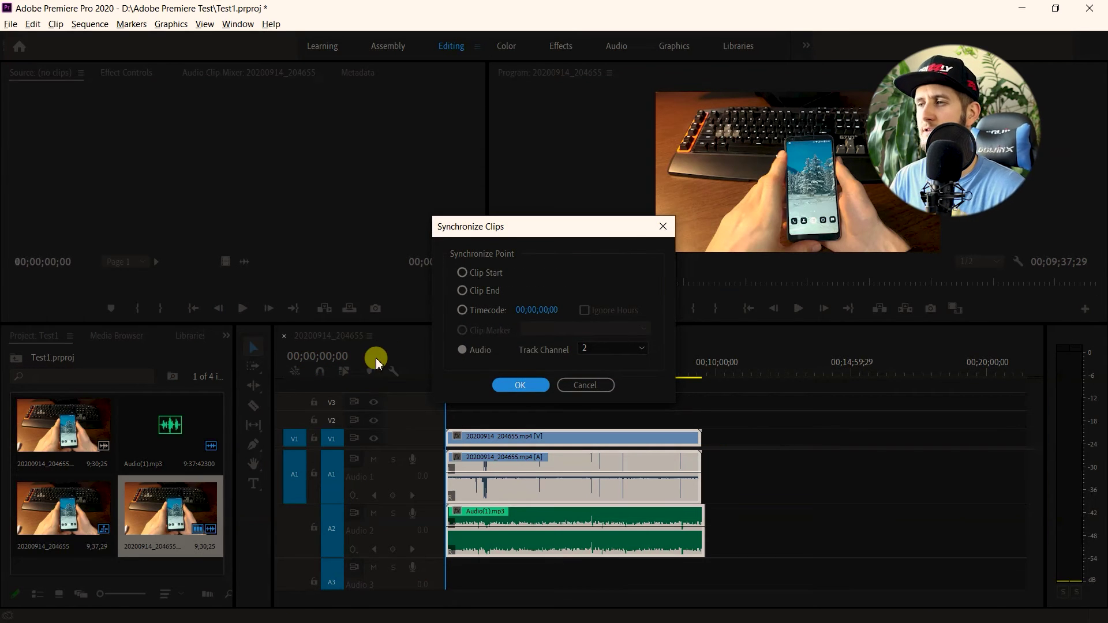
pyautogui.click(521, 384)
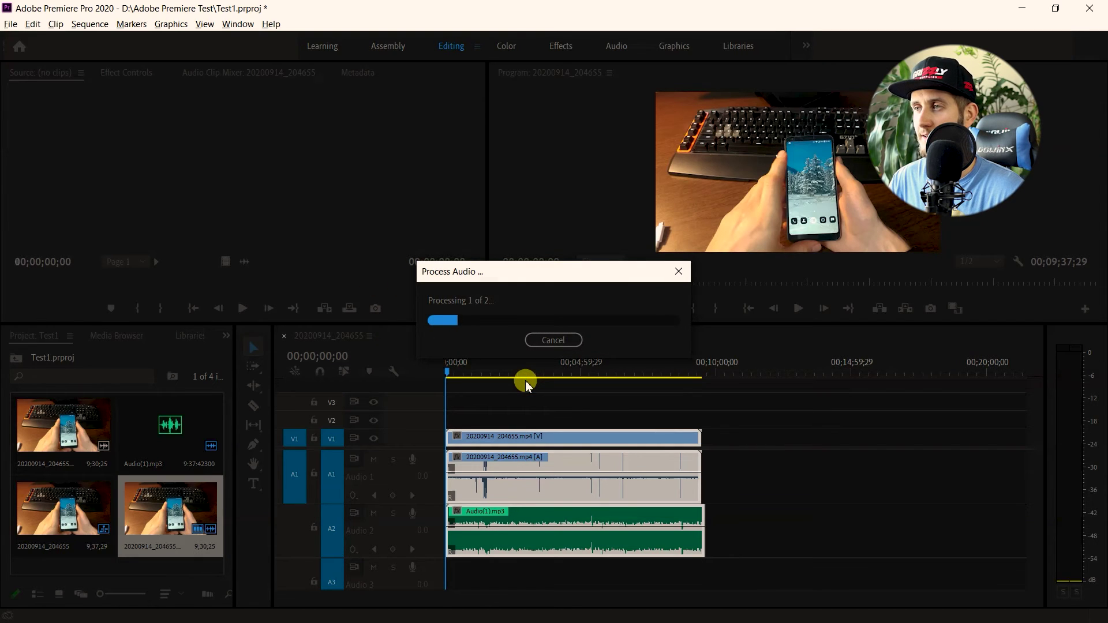